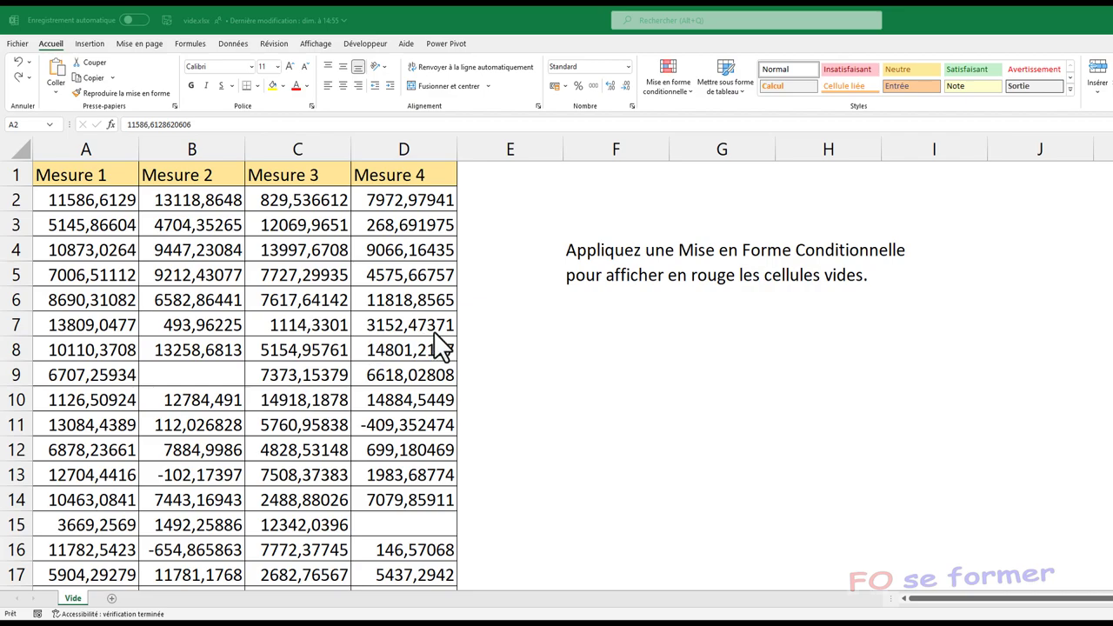
- Scroll down through the four Mesure columns to check where the data ends, then back up
{"action": "scroll", "coordinate": [477, 346], "scroll_direction": "down", "scroll_amount": 2}
{"action": "scroll", "coordinate": [477, 346], "scroll_direction": "down", "scroll_amount": 2}
{"action": "scroll", "coordinate": [474, 341], "scroll_direction": "down", "scroll_amount": 2}
{"action": "scroll", "coordinate": [477, 346], "scroll_direction": "down", "scroll_amount": 1}
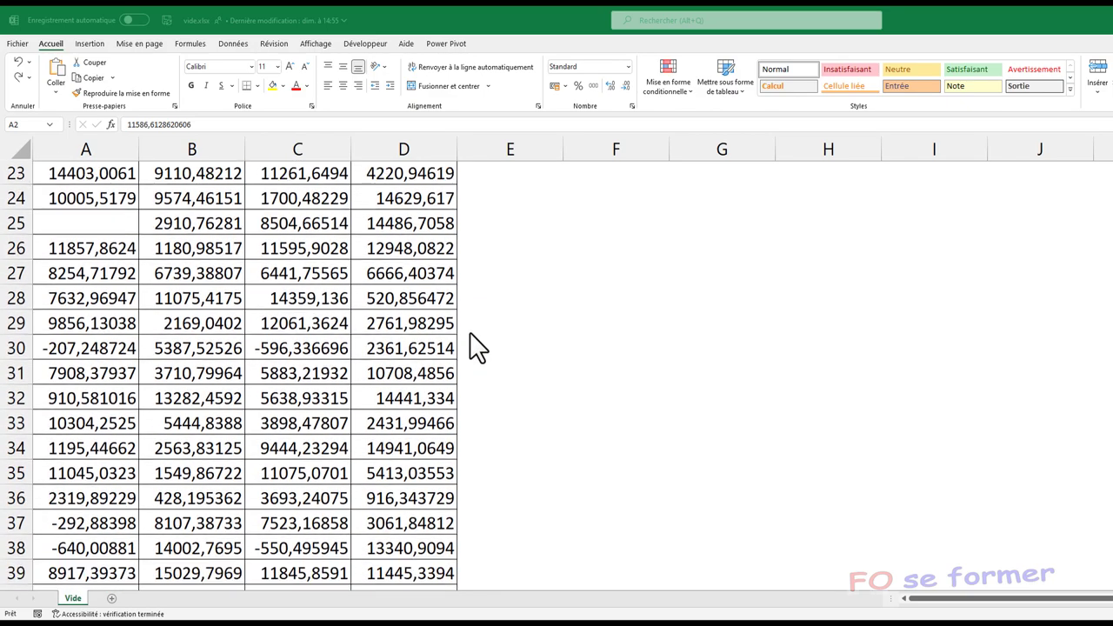
{"action": "scroll", "coordinate": [477, 346], "scroll_direction": "down", "scroll_amount": 5}
{"action": "scroll", "coordinate": [477, 347], "scroll_direction": "down", "scroll_amount": 3}
{"action": "scroll", "coordinate": [476, 346], "scroll_direction": "down", "scroll_amount": 2}
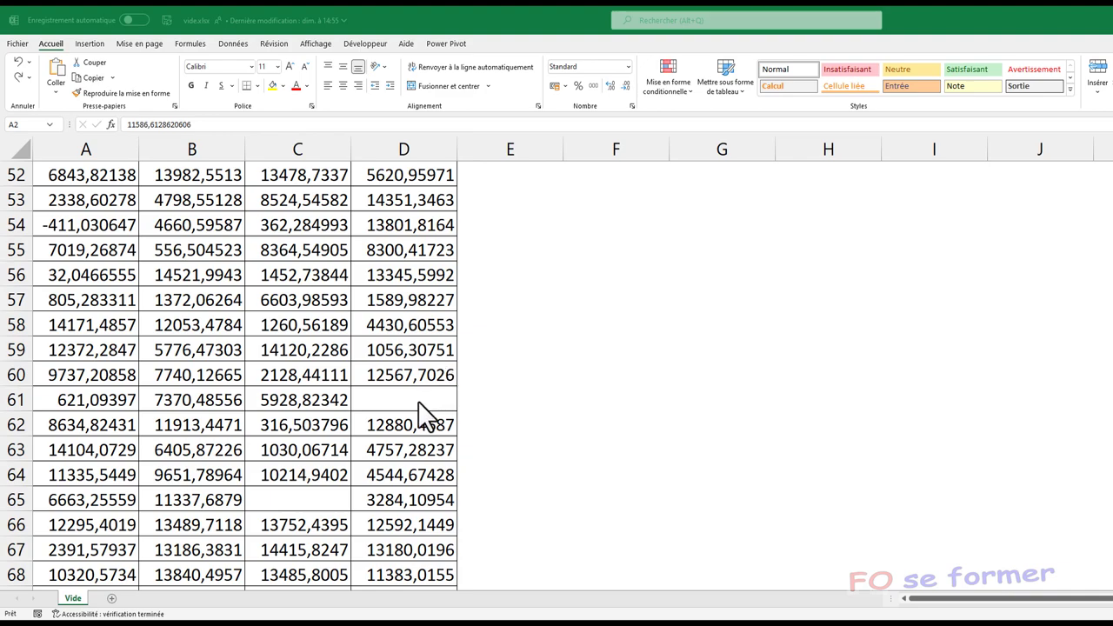
{"action": "scroll", "coordinate": [339, 475], "scroll_direction": "up", "scroll_amount": 3}
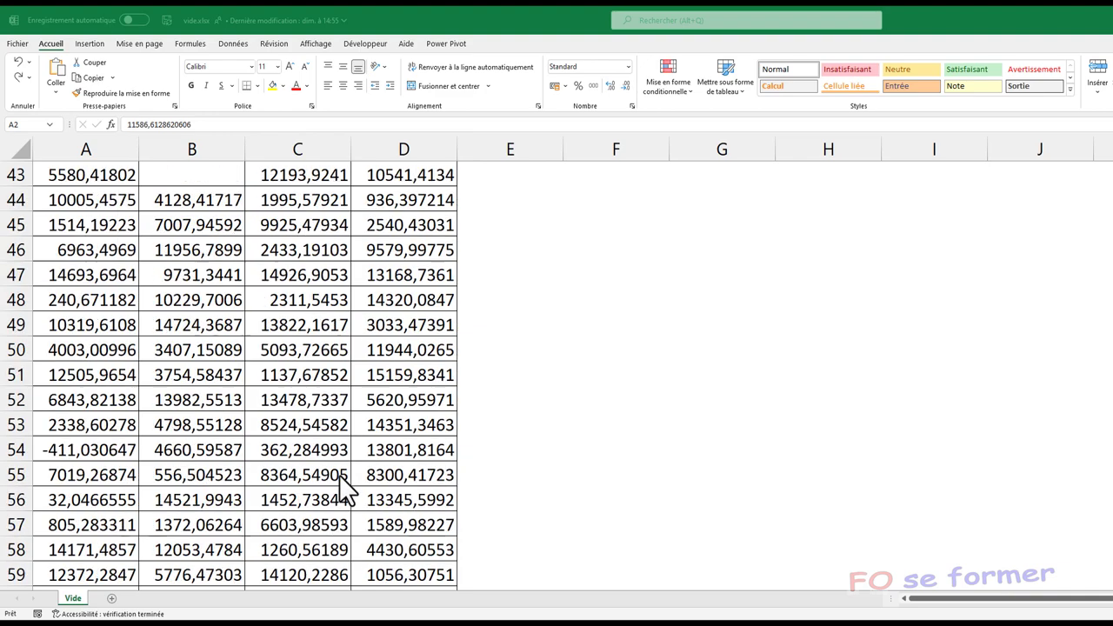
{"action": "scroll", "coordinate": [339, 475], "scroll_direction": "up", "scroll_amount": 1}
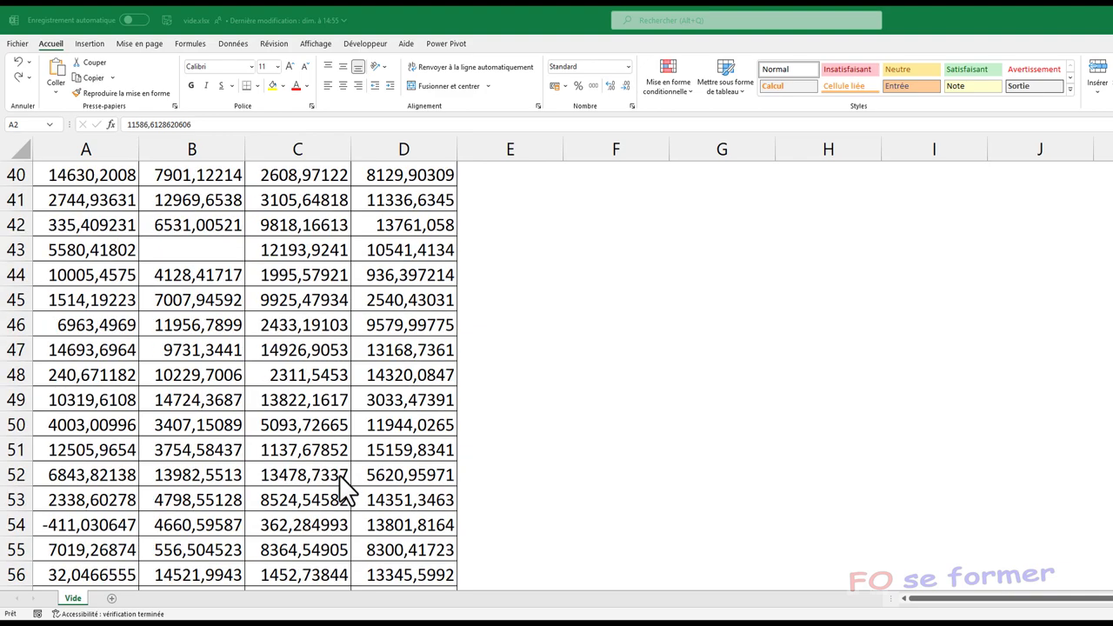
{"action": "scroll", "coordinate": [341, 483], "scroll_direction": "up", "scroll_amount": 4}
{"action": "scroll", "coordinate": [341, 483], "scroll_direction": "up", "scroll_amount": 4}
{"action": "scroll", "coordinate": [341, 483], "scroll_direction": "up", "scroll_amount": 3}
{"action": "scroll", "coordinate": [341, 483], "scroll_direction": "up", "scroll_amount": 2}
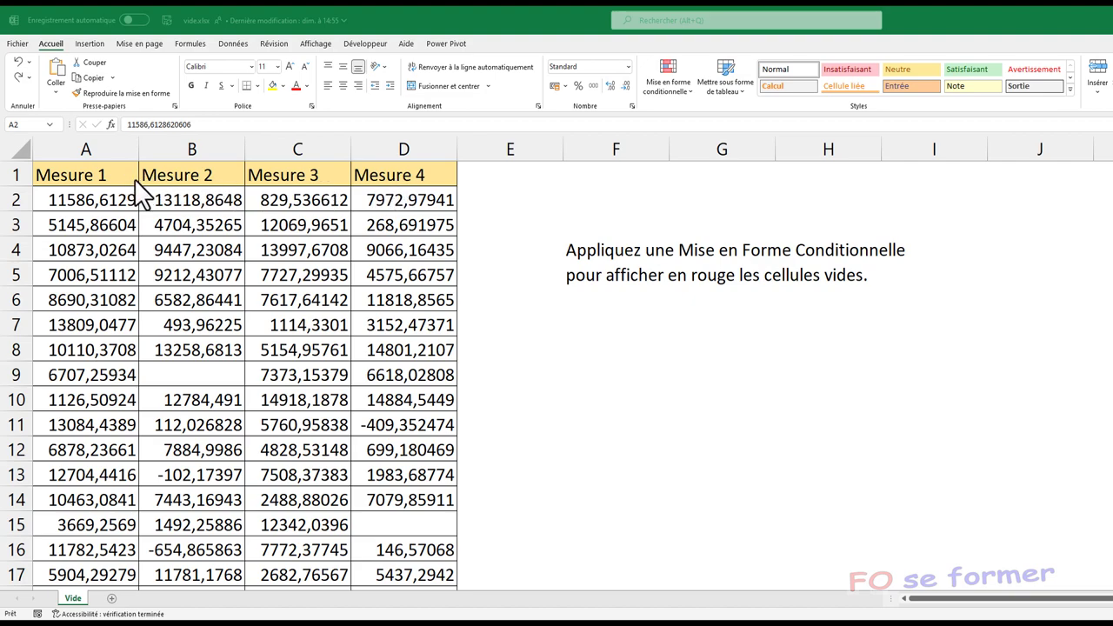
- Select A2:D501 by typing the range into the Name Box
{"action": "left_click", "coordinate": [101, 199]}
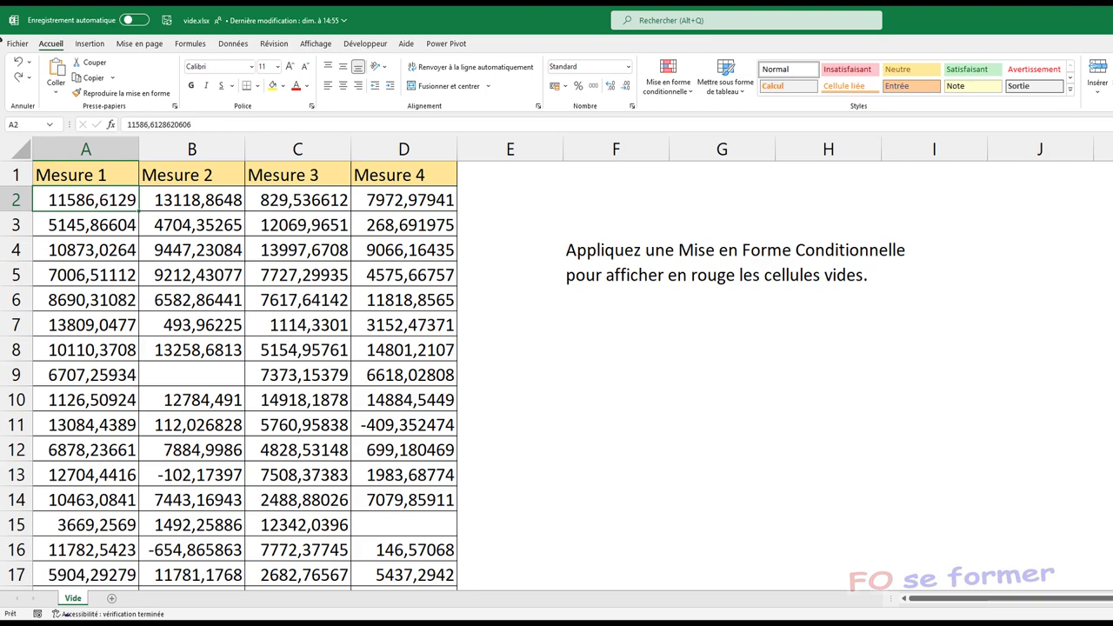
{"action": "left_click", "coordinate": [29, 126]}
{"action": "left_click", "coordinate": [30, 126]}
{"action": "type", "text": "d"}
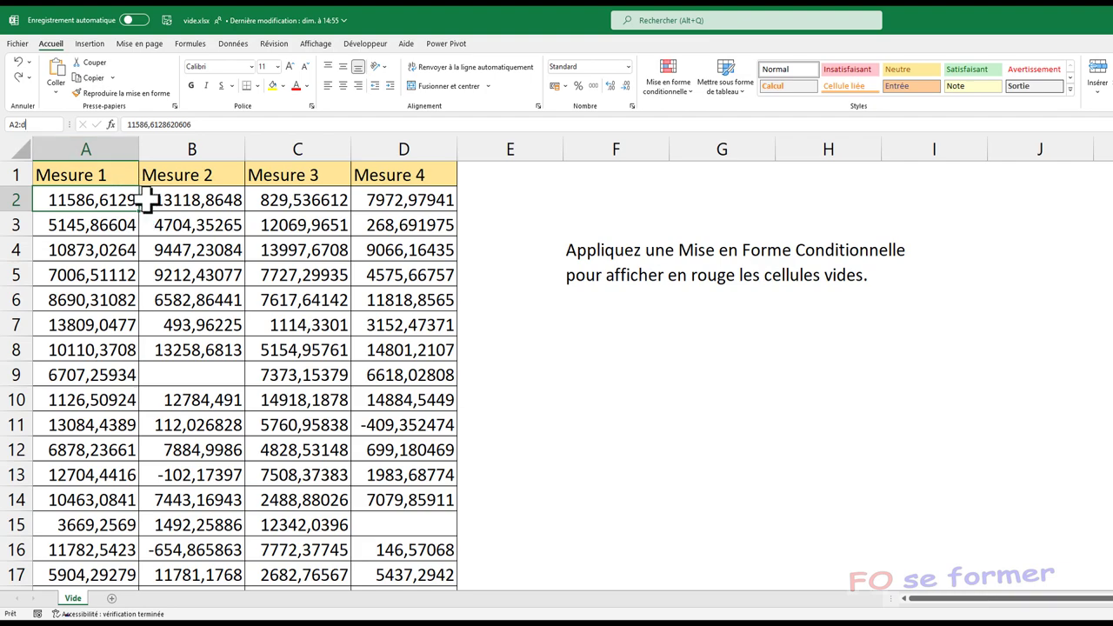
{"action": "type", "text": "50"}
{"action": "type", "text": "1"}
{"action": "key", "text": "Return"}
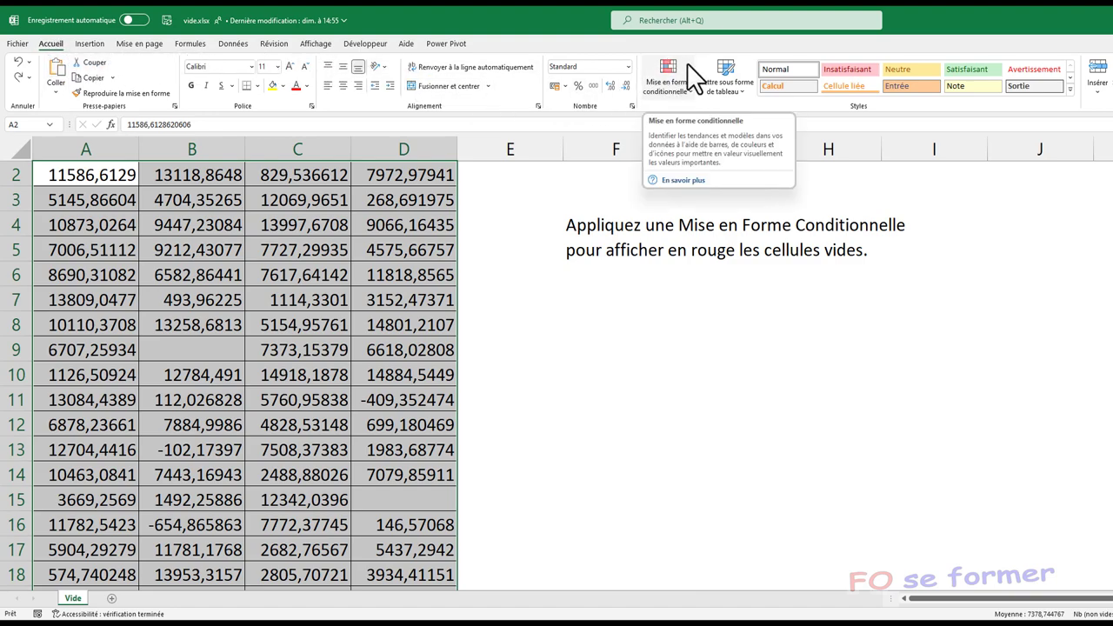
- Create a new conditional formatting rule of type 'Utiliser une formule pour déterminer…'
{"action": "left_click", "coordinate": [685, 94]}
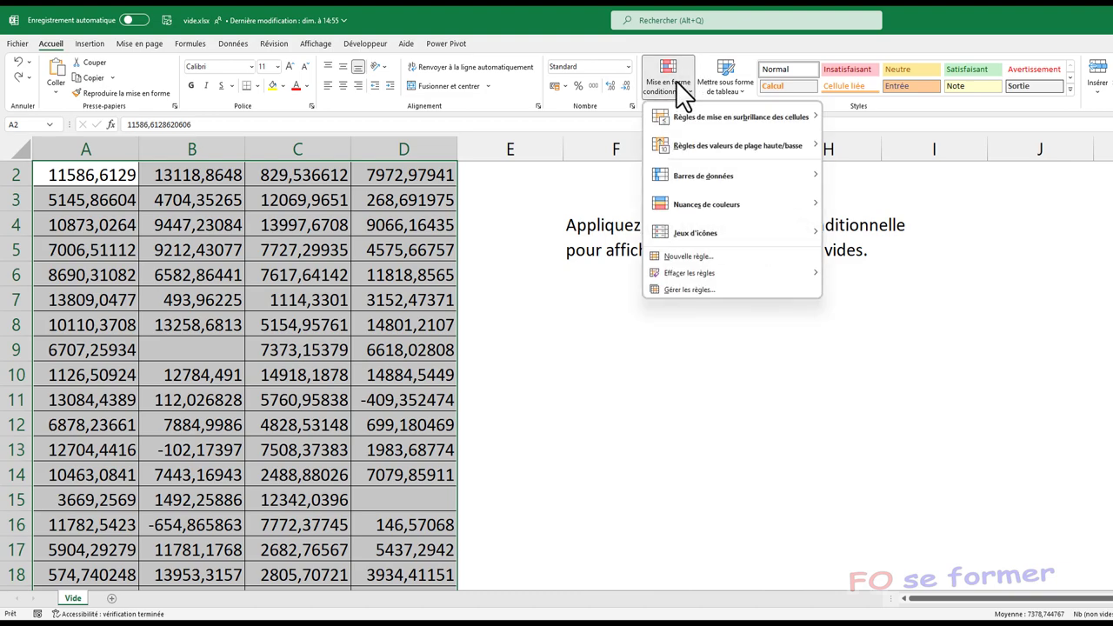
{"action": "mouse_move", "coordinate": [692, 116]}
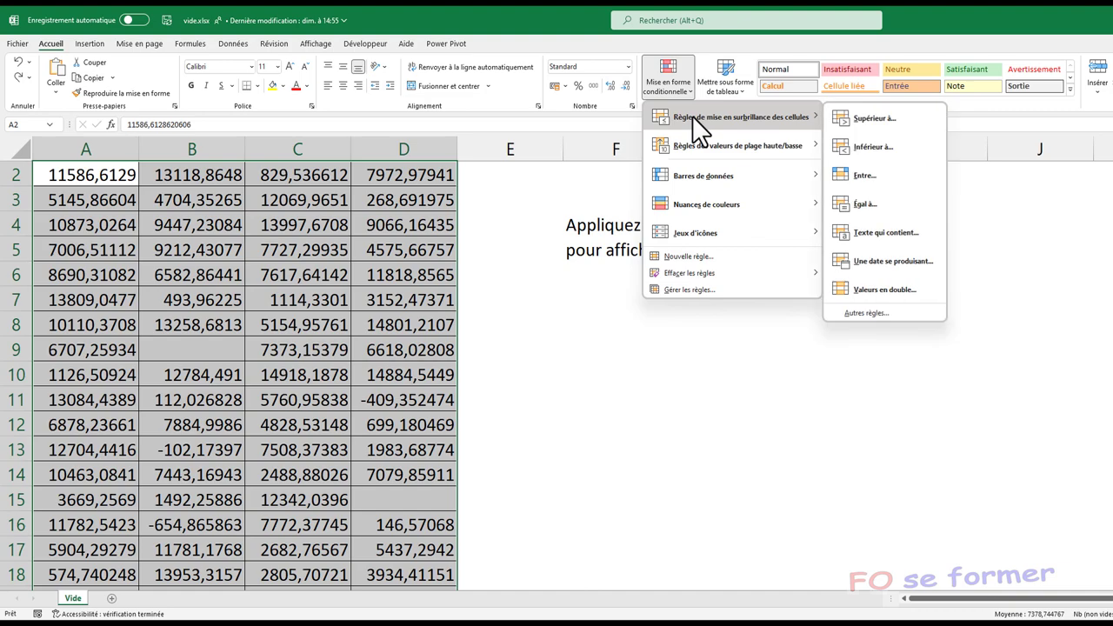
{"action": "mouse_move", "coordinate": [667, 149]}
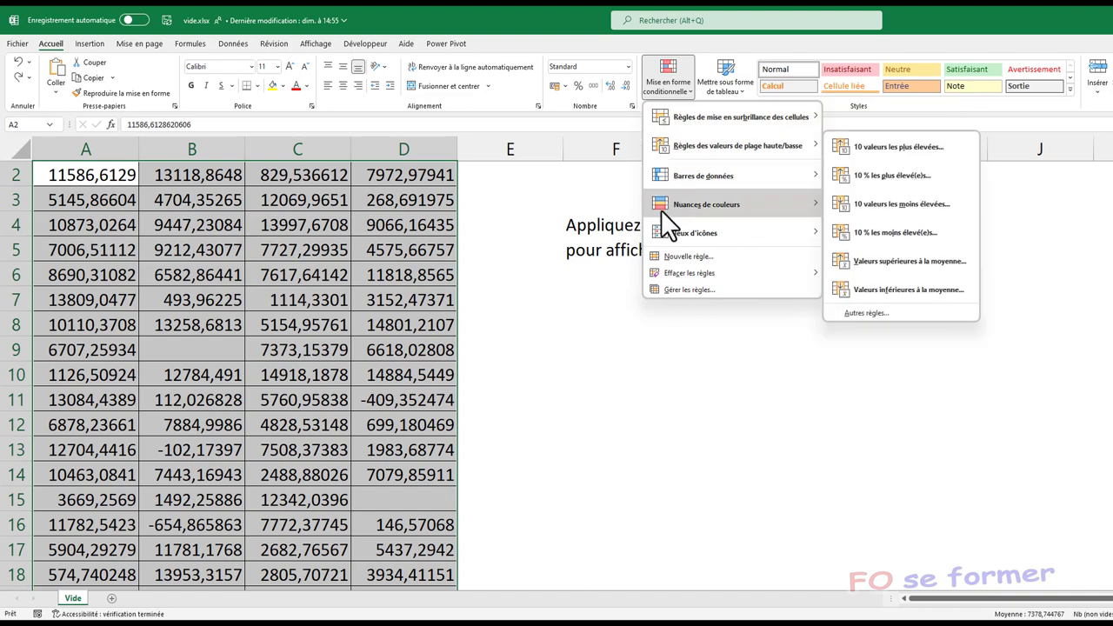
{"action": "left_click", "coordinate": [674, 254]}
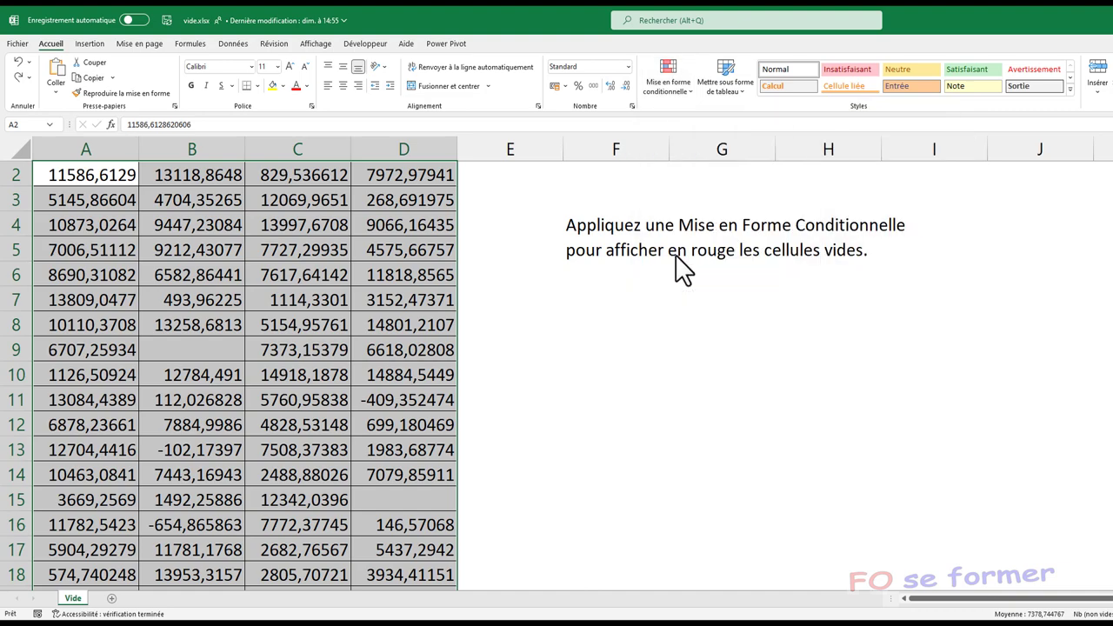
{"action": "mouse_move", "coordinate": [490, 106]}
{"action": "left_mouse_down"}
{"action": "mouse_move", "coordinate": [495, 121]}
{"action": "mouse_move", "coordinate": [722, 204]}
{"action": "left_mouse_up"}
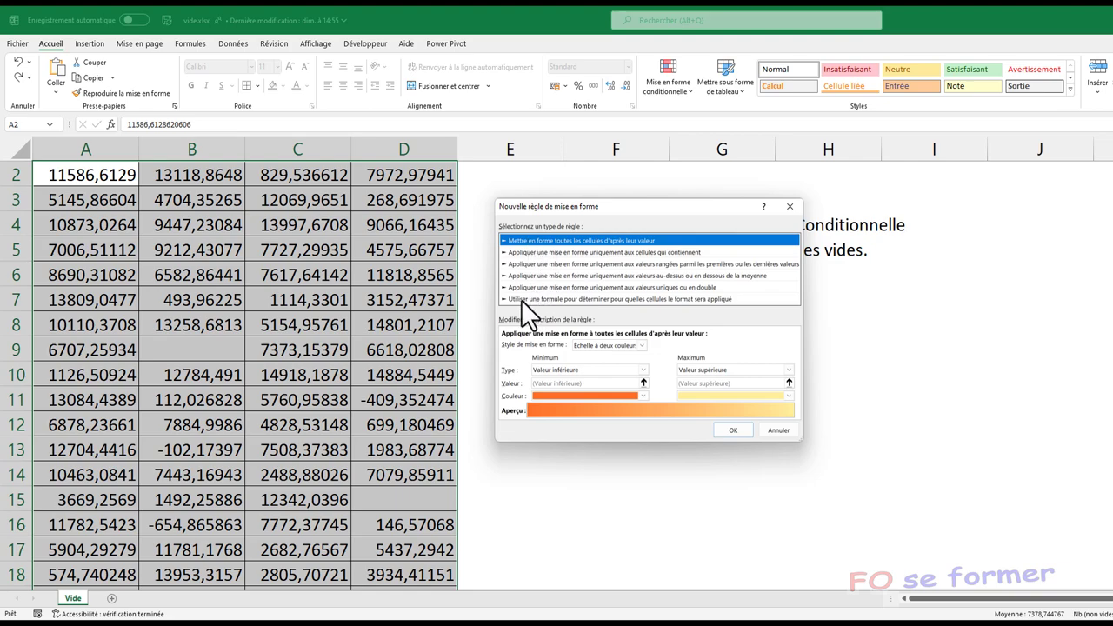
{"action": "left_click", "coordinate": [605, 299]}
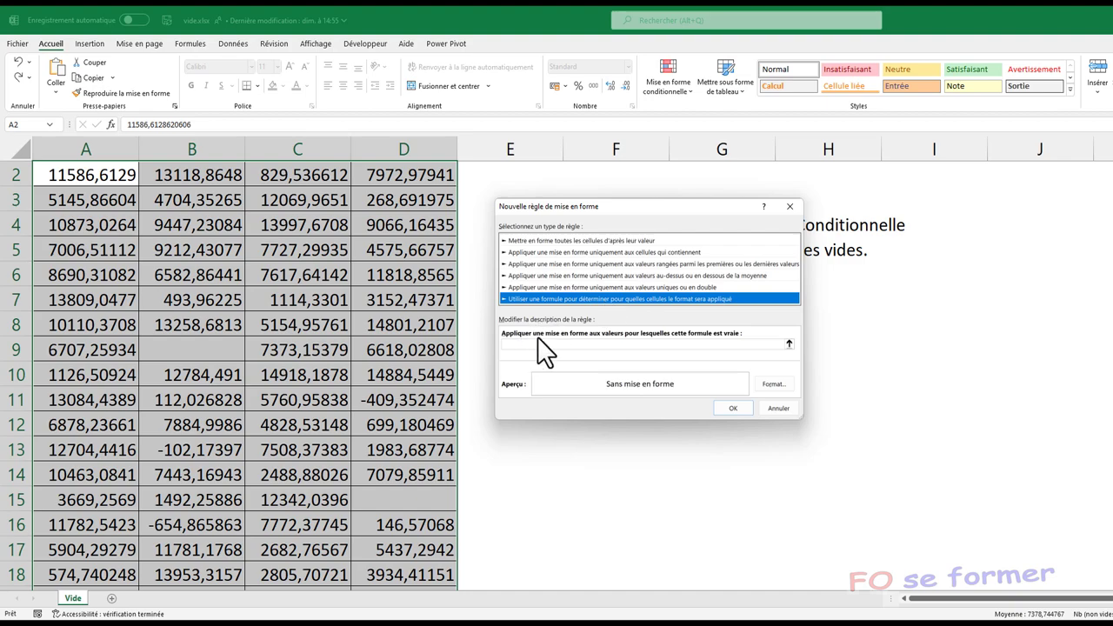
- Enter the formula =a2="" as the rule's condition
{"action": "left_click", "coordinate": [584, 345]}
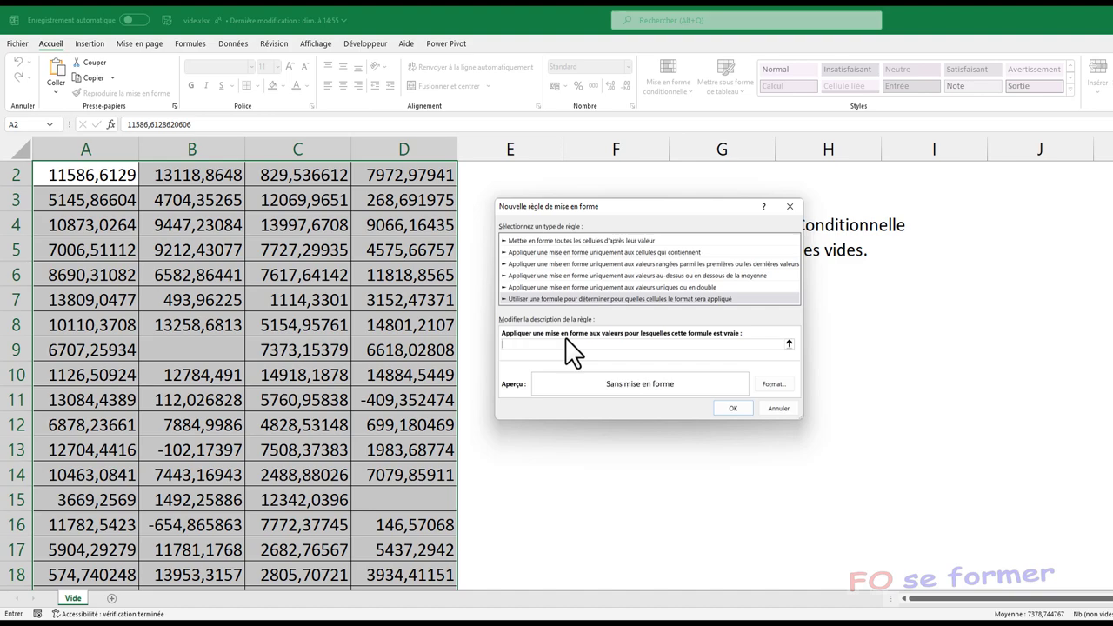
{"action": "type", "text": "="}
{"action": "type", "text": "a"}
{"action": "type", "text": "2"}
{"action": "type", "text": "\""}
- Choose the red swatch on the Remplissage tab as the rule's fill and confirm it
{"action": "left_click", "coordinate": [787, 385]}
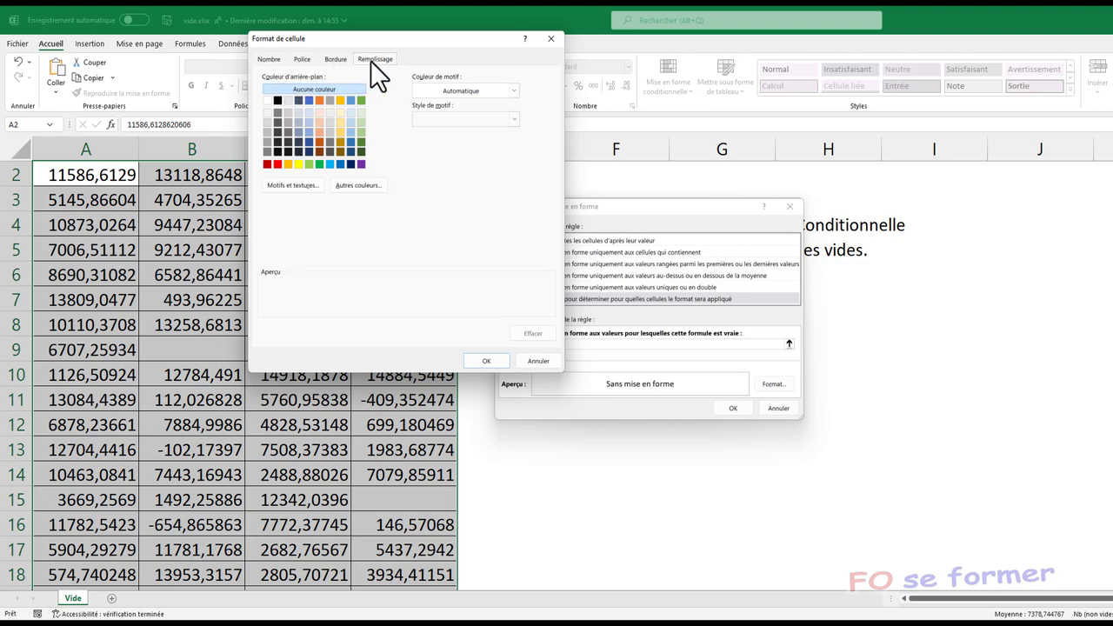
{"action": "left_click", "coordinate": [278, 163]}
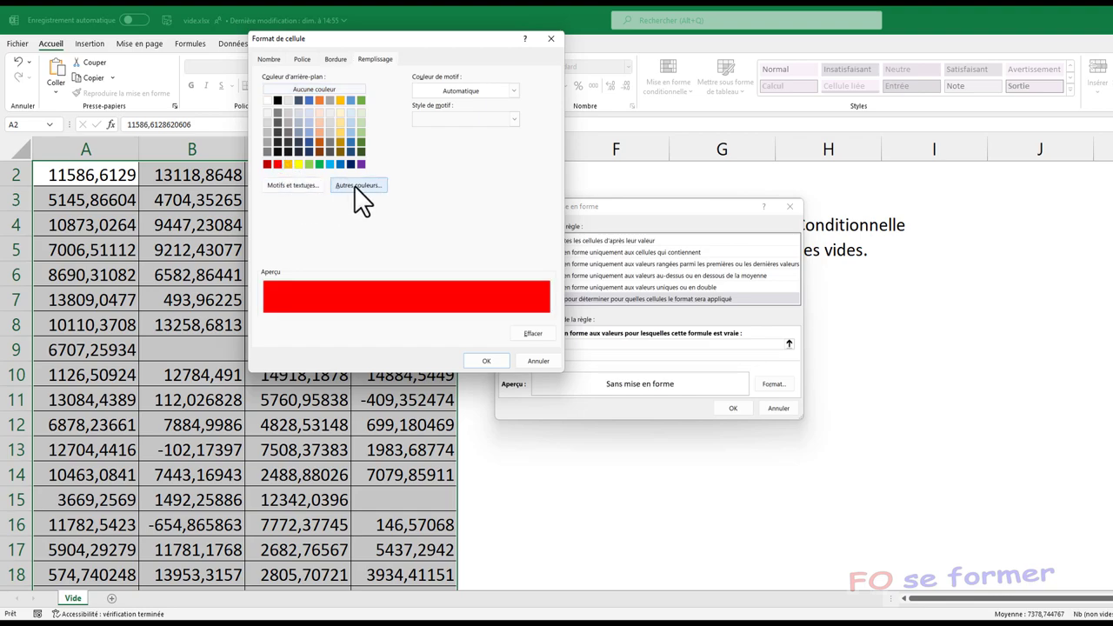
{"action": "left_click", "coordinate": [485, 361]}
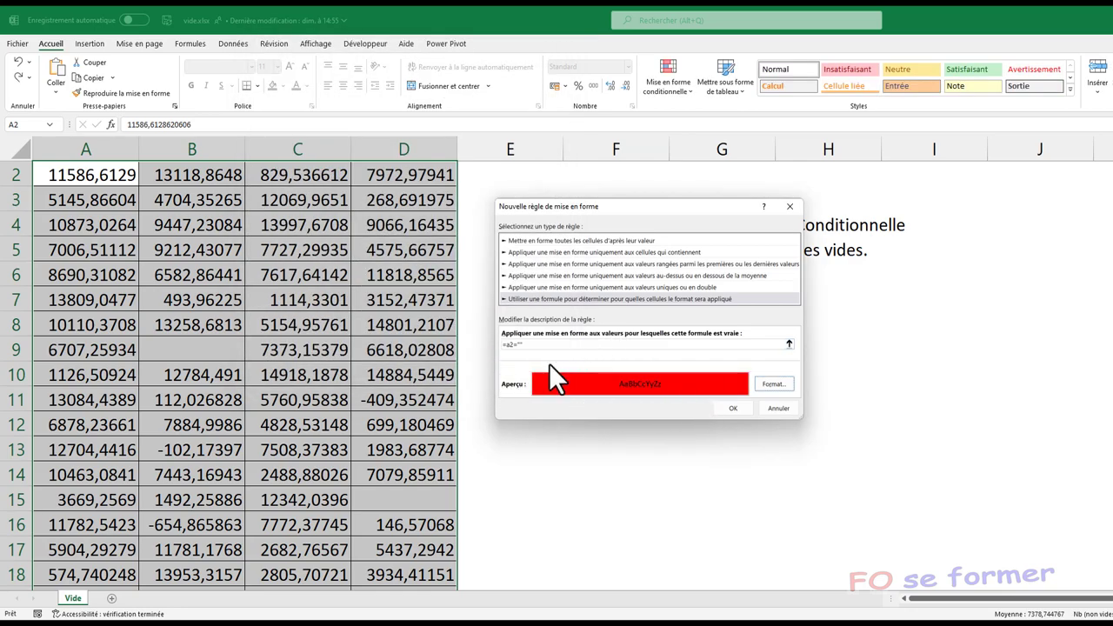
- Confirm the new rule so blank cells like B9 and D15 fill red
{"action": "left_click", "coordinate": [732, 408]}
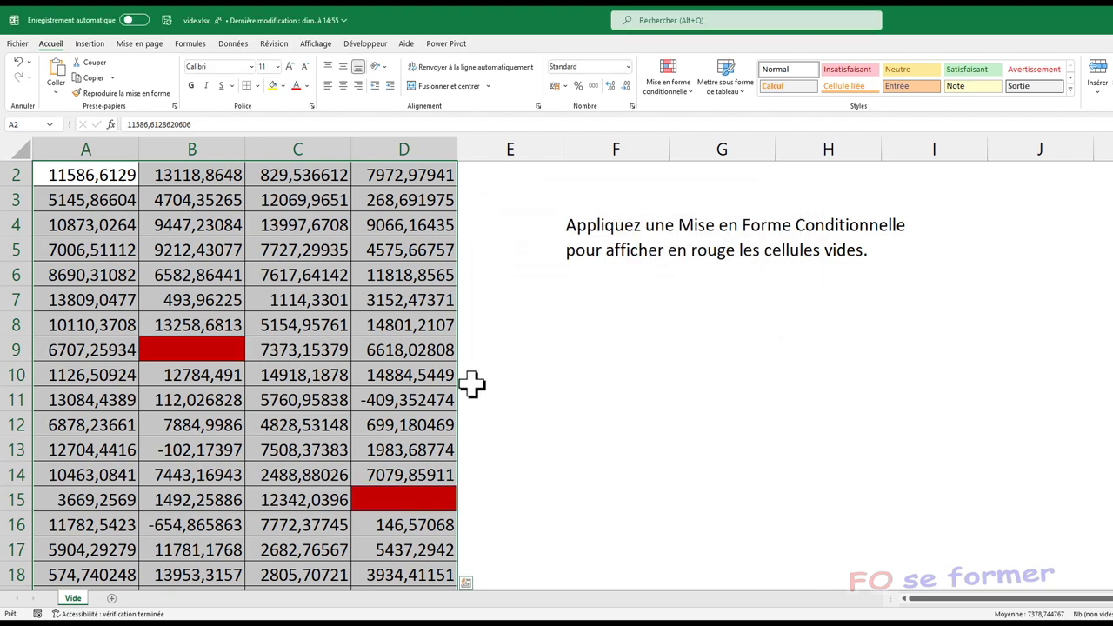
- Clear cell C48 to see it turn red, then enter 1 in it
{"action": "left_click", "coordinate": [254, 366]}
{"action": "scroll", "coordinate": [291, 425], "scroll_direction": "down", "scroll_amount": 2}
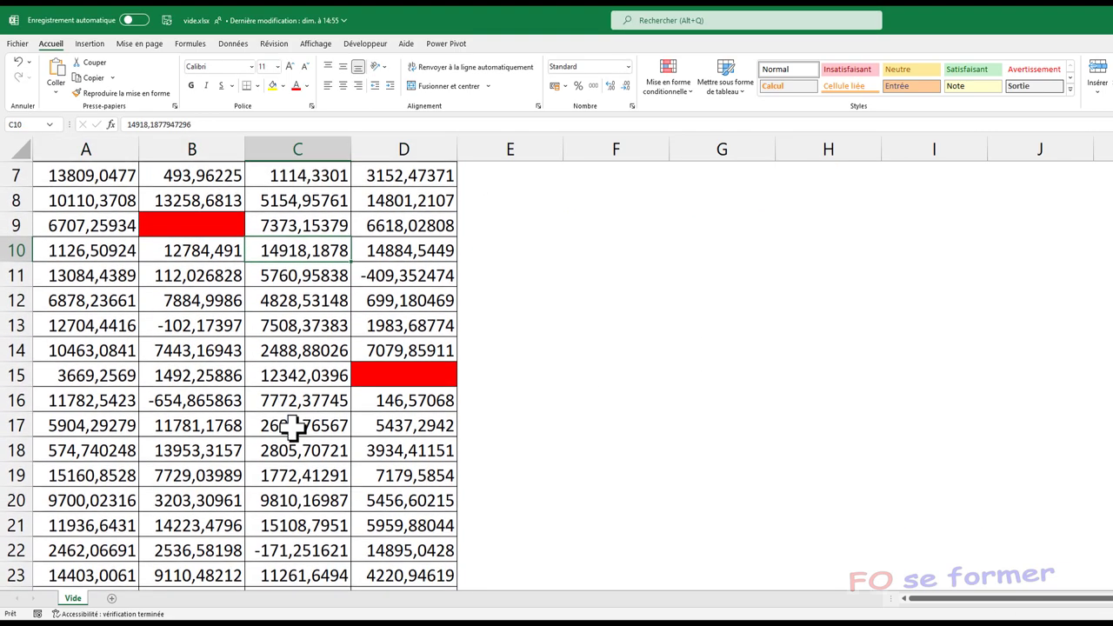
{"action": "scroll", "coordinate": [293, 426], "scroll_direction": "down", "scroll_amount": 2}
{"action": "scroll", "coordinate": [293, 426], "scroll_direction": "down", "scroll_amount": 3}
{"action": "scroll", "coordinate": [293, 426], "scroll_direction": "down", "scroll_amount": 3}
{"action": "scroll", "coordinate": [293, 426], "scroll_direction": "down", "scroll_amount": 3}
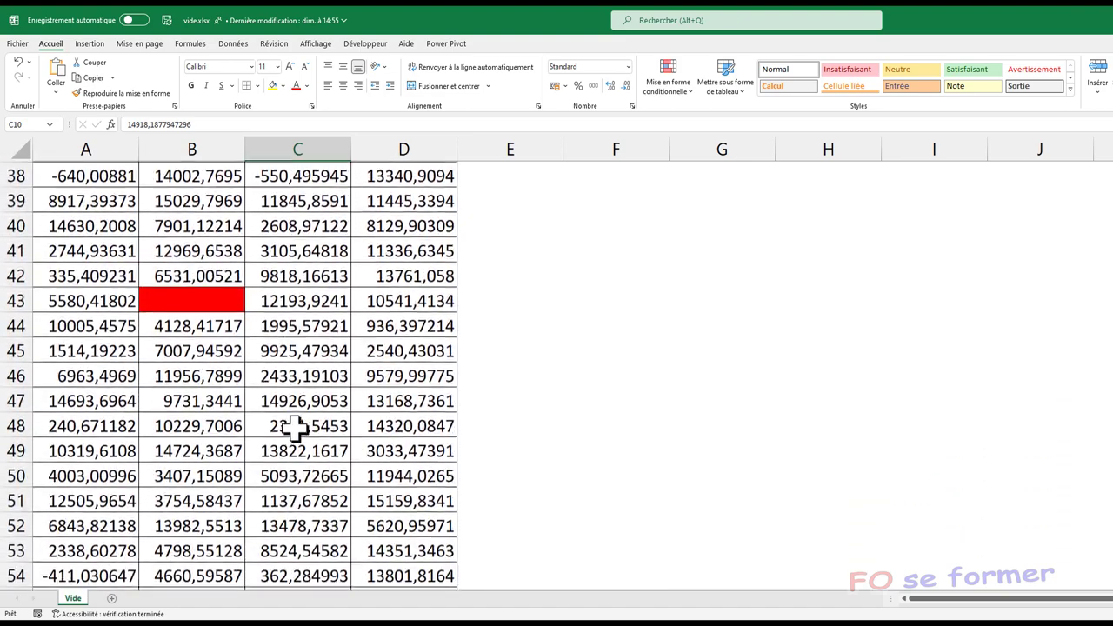
{"action": "left_click", "coordinate": [323, 425]}
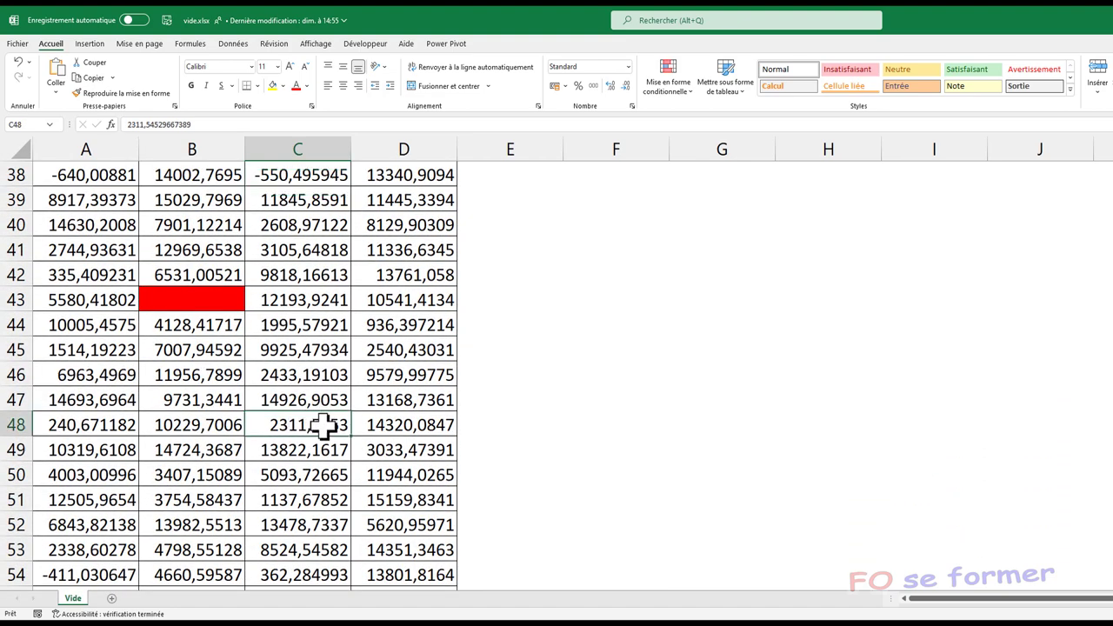
{"action": "key", "text": "Delete"}
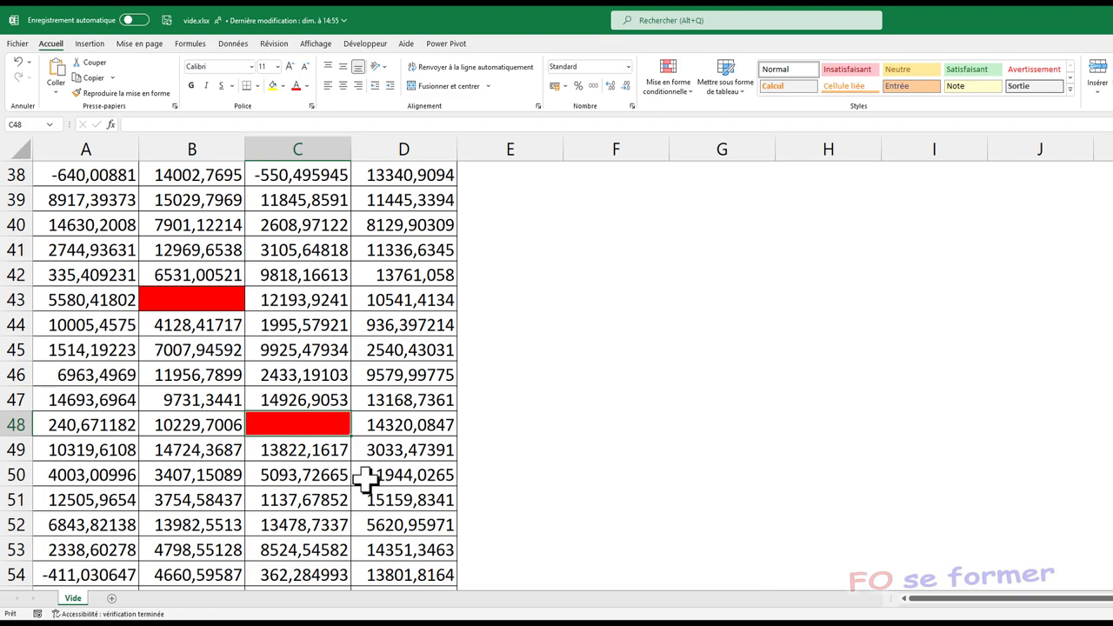
{"action": "type", "text": "1"}
{"action": "key", "text": "Return"}
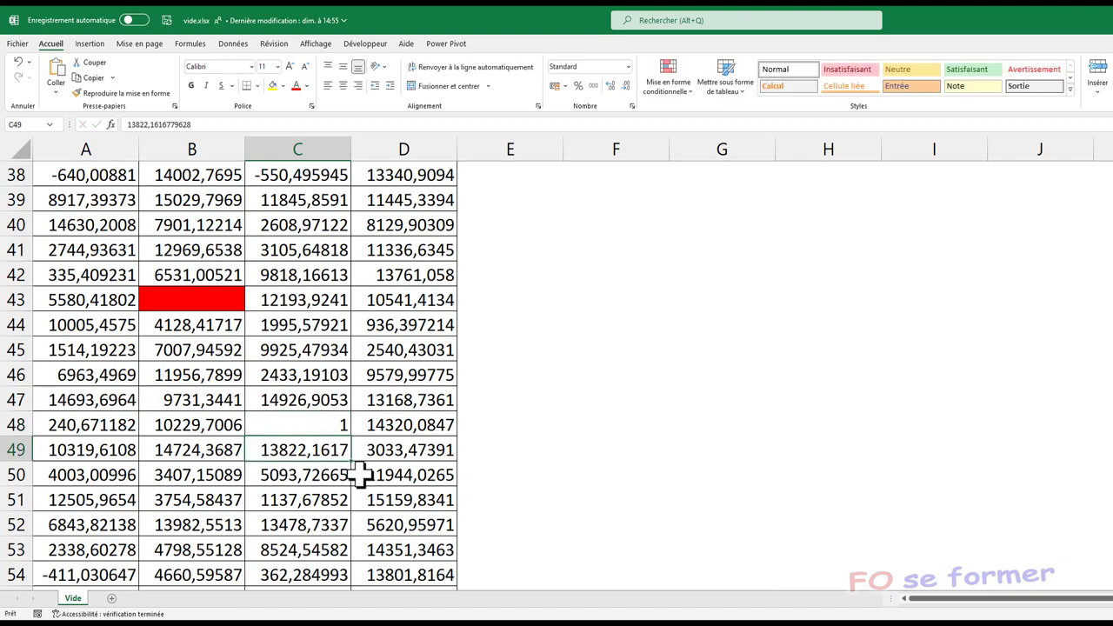
- Clear C48 again, enter the letter a, and open Format Cells with Ctrl+1
{"action": "key", "text": "Up"}
{"action": "key", "text": "Delete"}
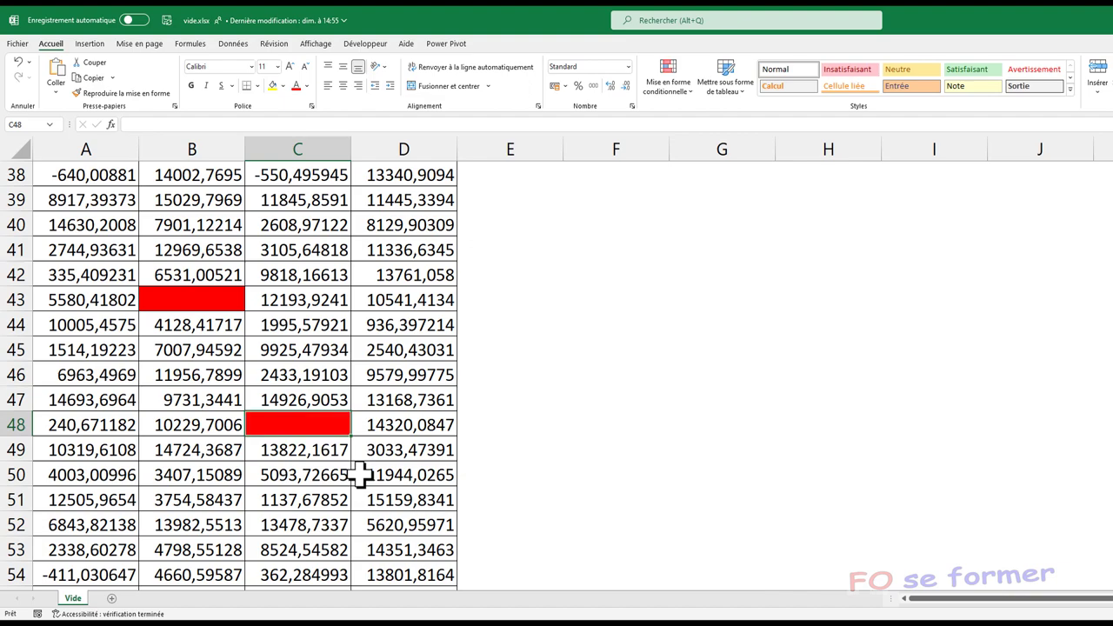
{"action": "type", "text": "a"}
{"action": "key", "text": "Return"}
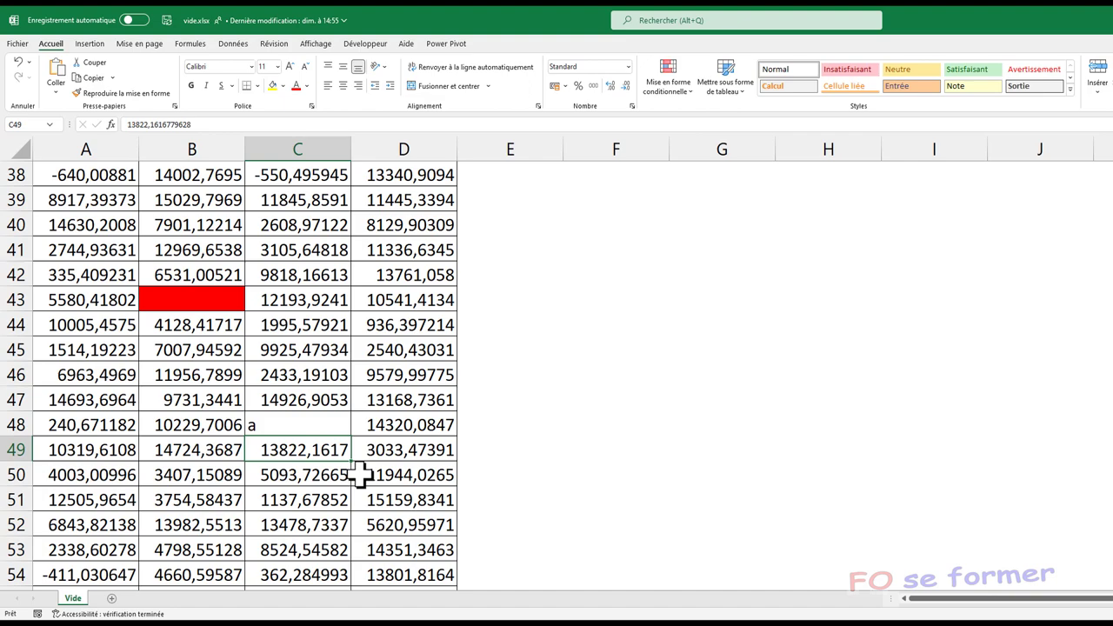
{"action": "key", "text": "Up"}
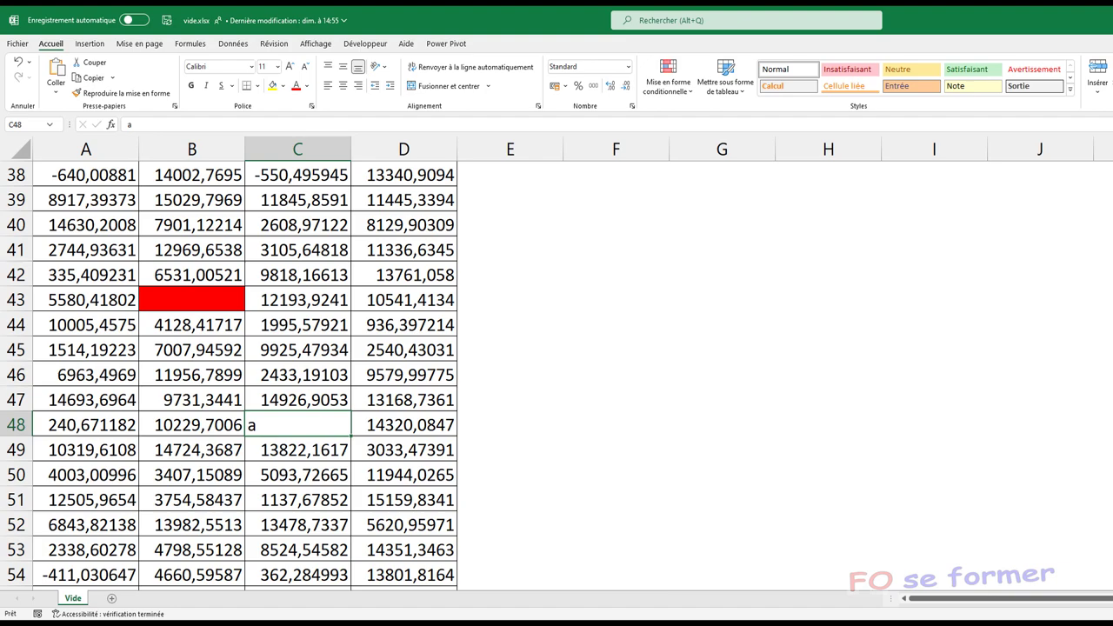
{"action": "key", "text": "ctrl+1"}
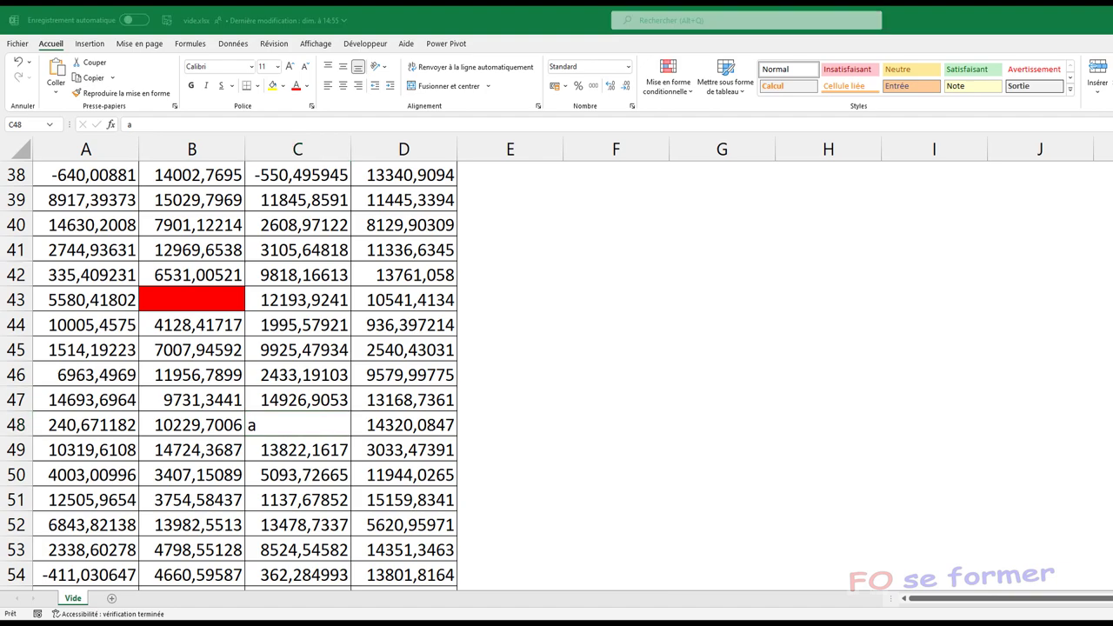